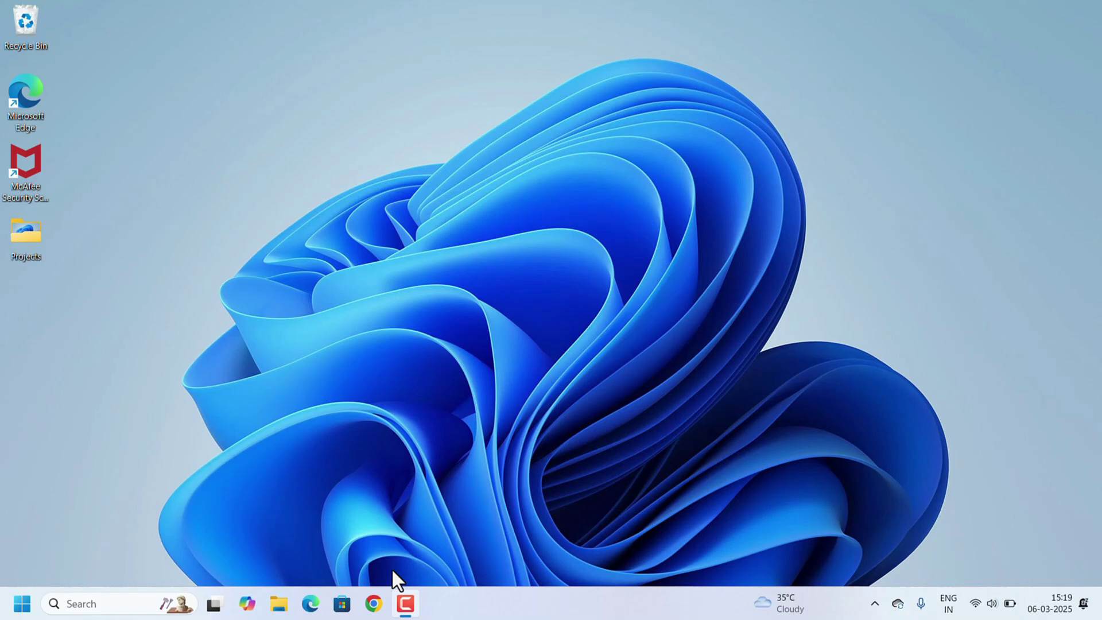
Search Google for 'microsoft power bi desktop download', open Microsoft's page and show the installer file choices
{"action": "left_click", "coordinate": [374, 603]}
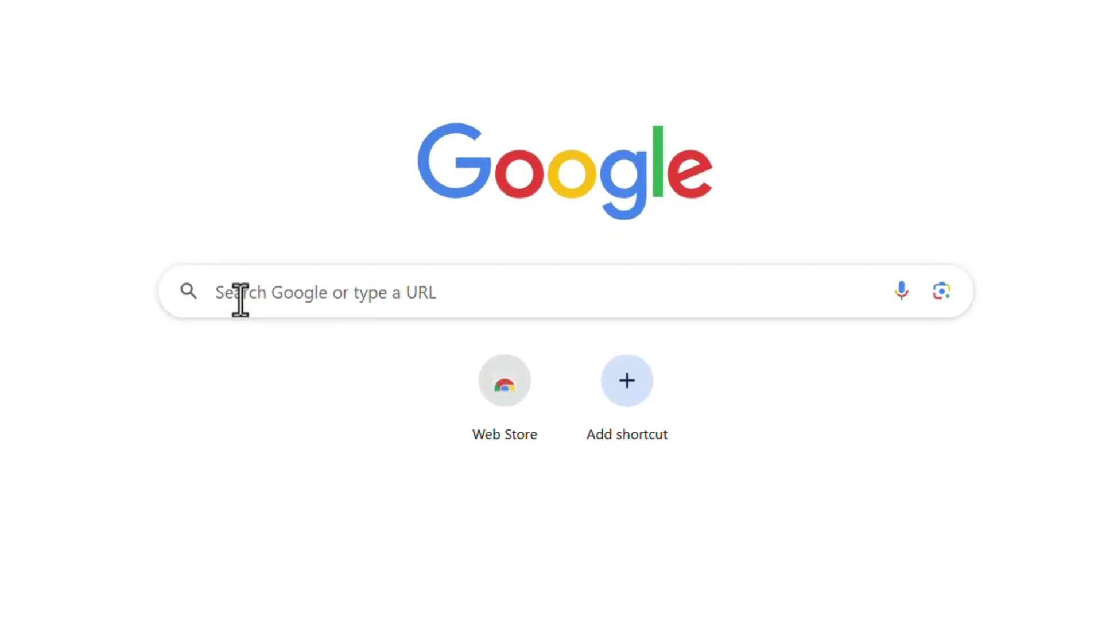
{"action": "left_click", "coordinate": [269, 296]}
{"action": "type", "text": "microsoft power "}
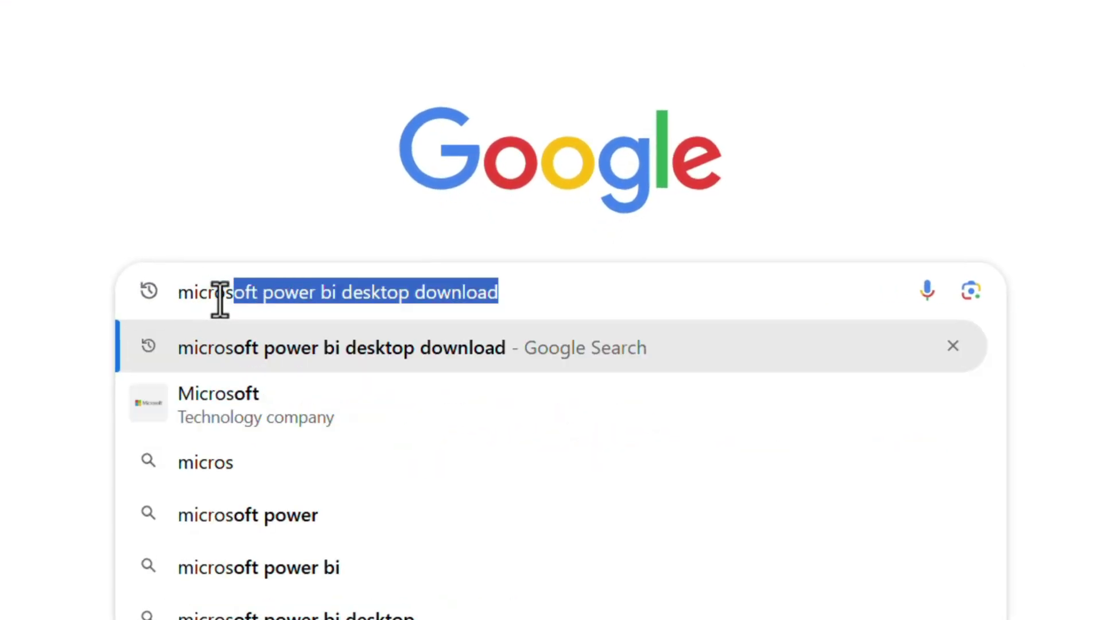
{"action": "type", "text": "bi desk"}
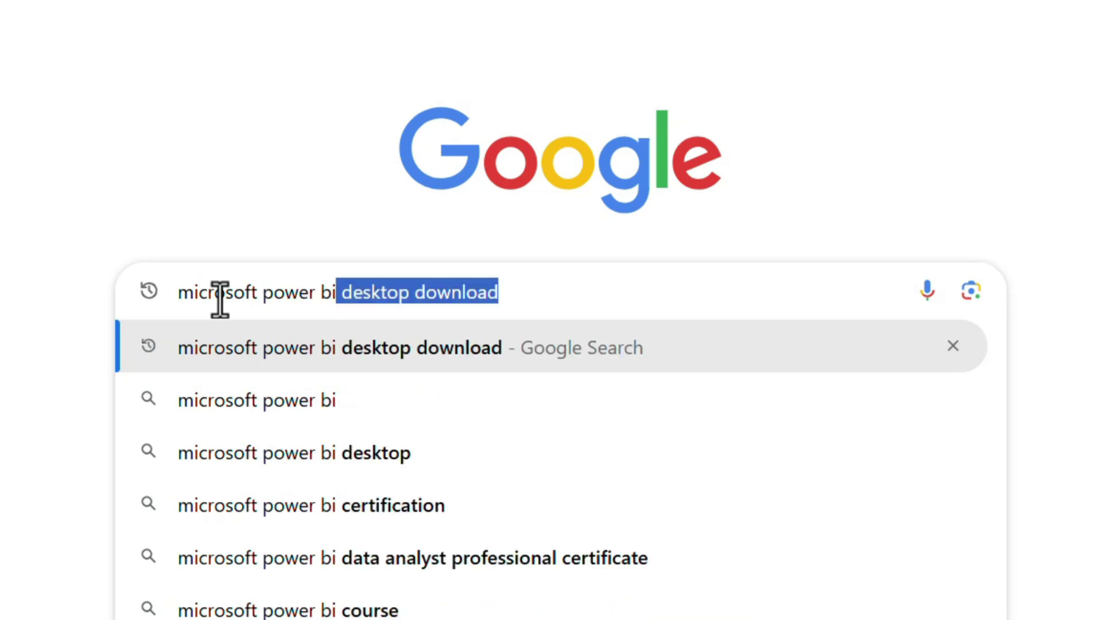
{"action": "type", "text": "top down"}
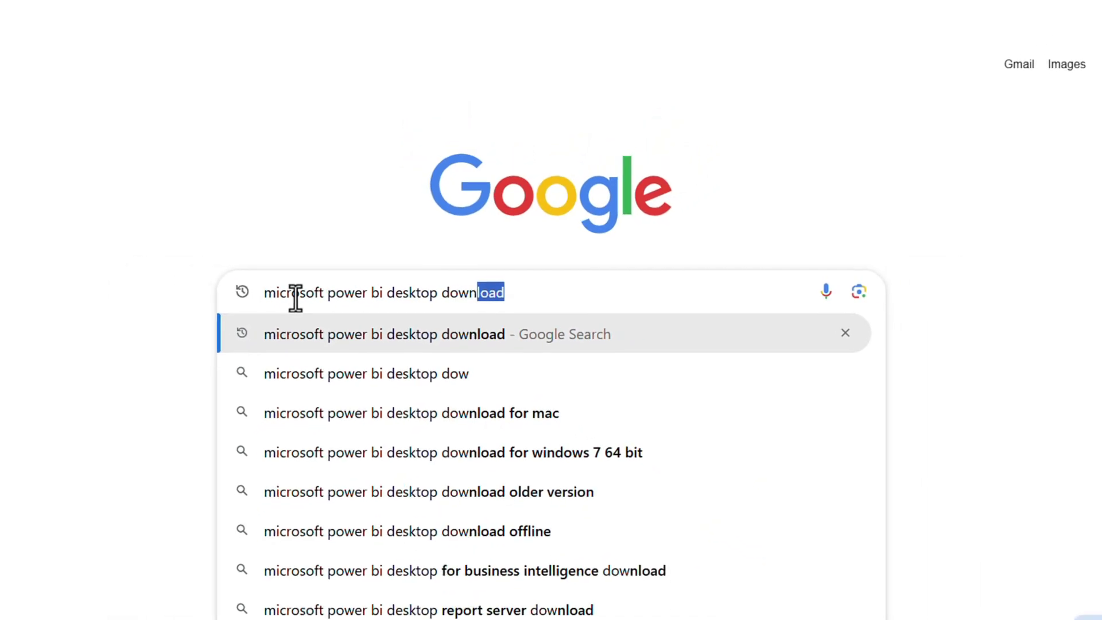
{"action": "type", "text": "load"}
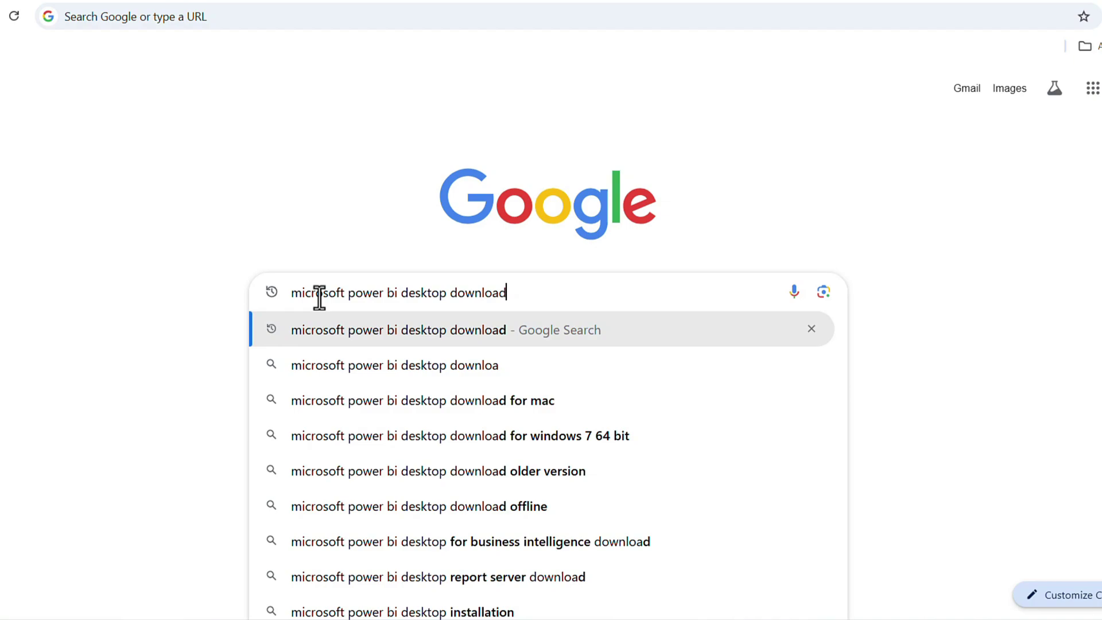
{"action": "key", "text": "Return"}
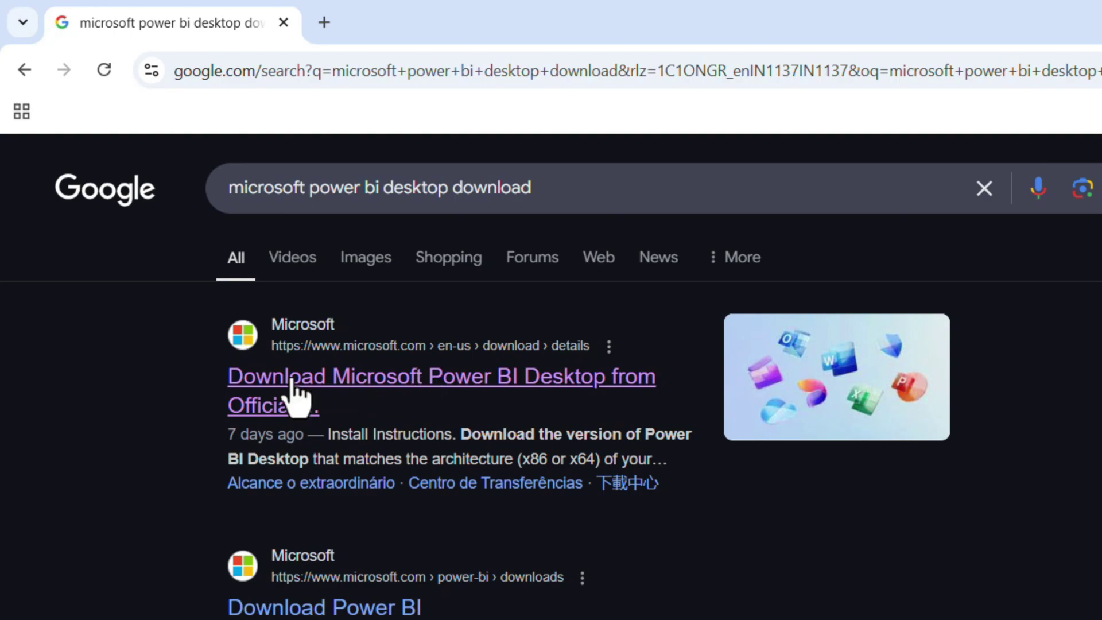
{"action": "left_click", "coordinate": [258, 387]}
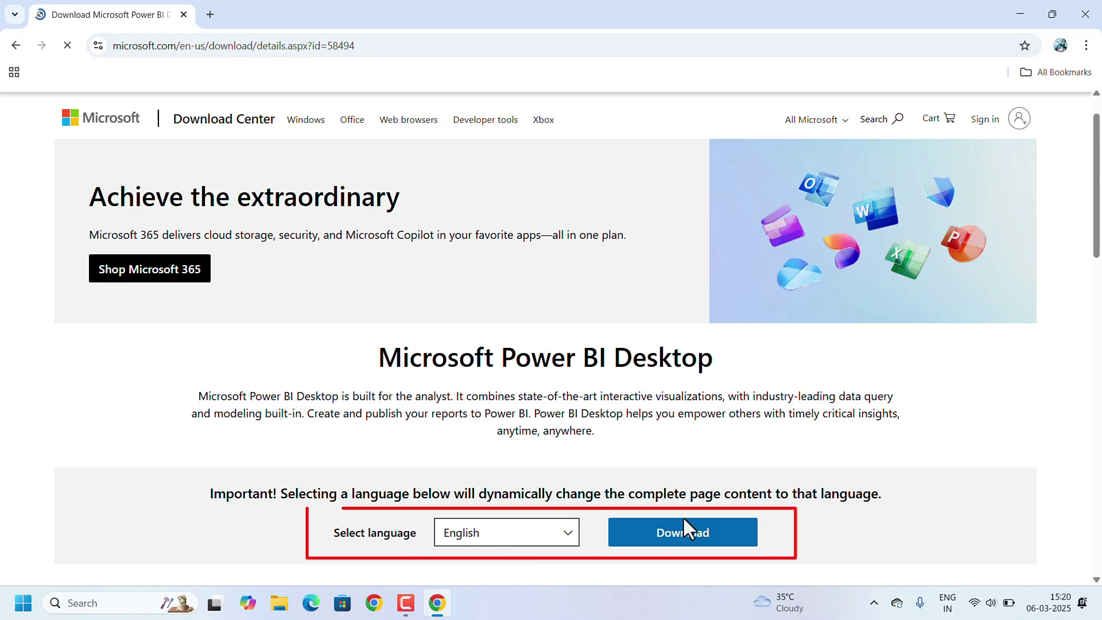
{"action": "left_click", "coordinate": [668, 537]}
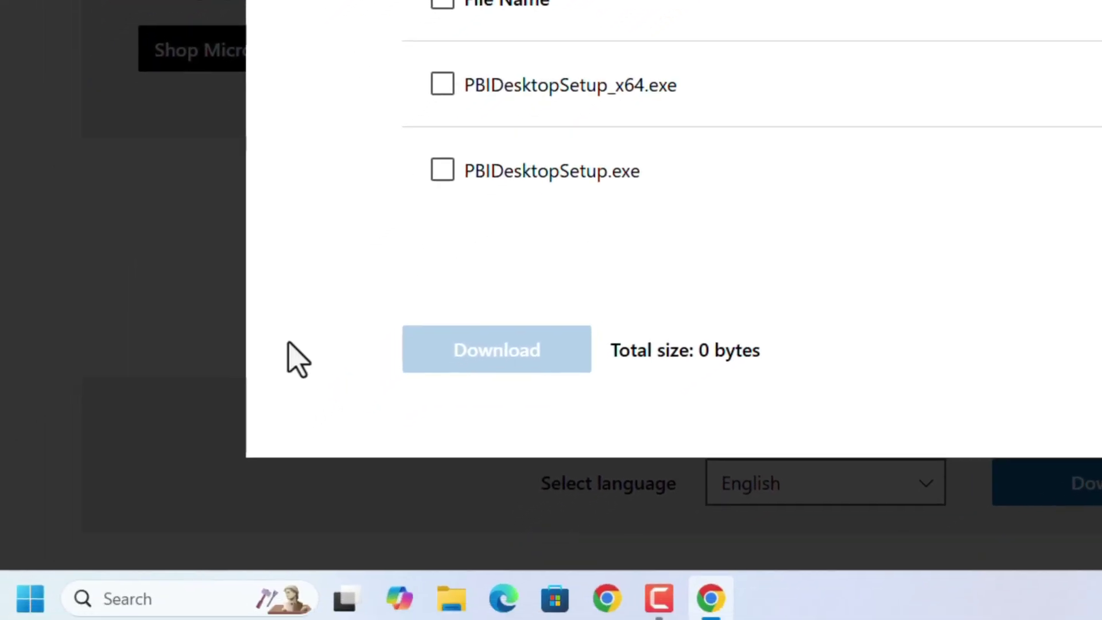
{"action": "left_click", "coordinate": [168, 597]}
{"action": "type", "text": "sy"}
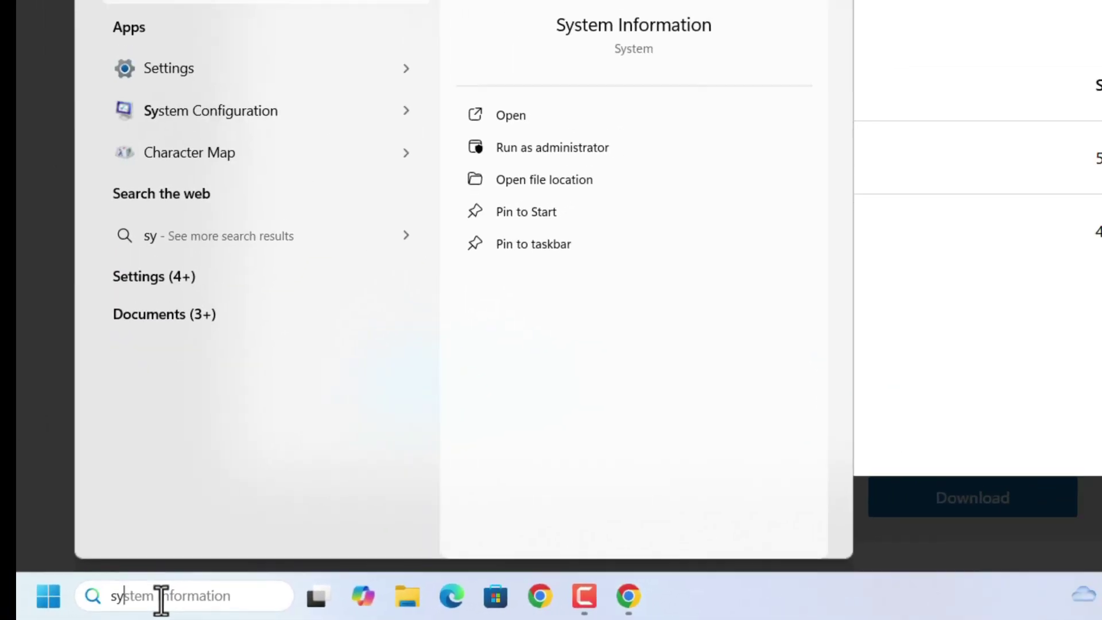
{"action": "type", "text": "ste"}
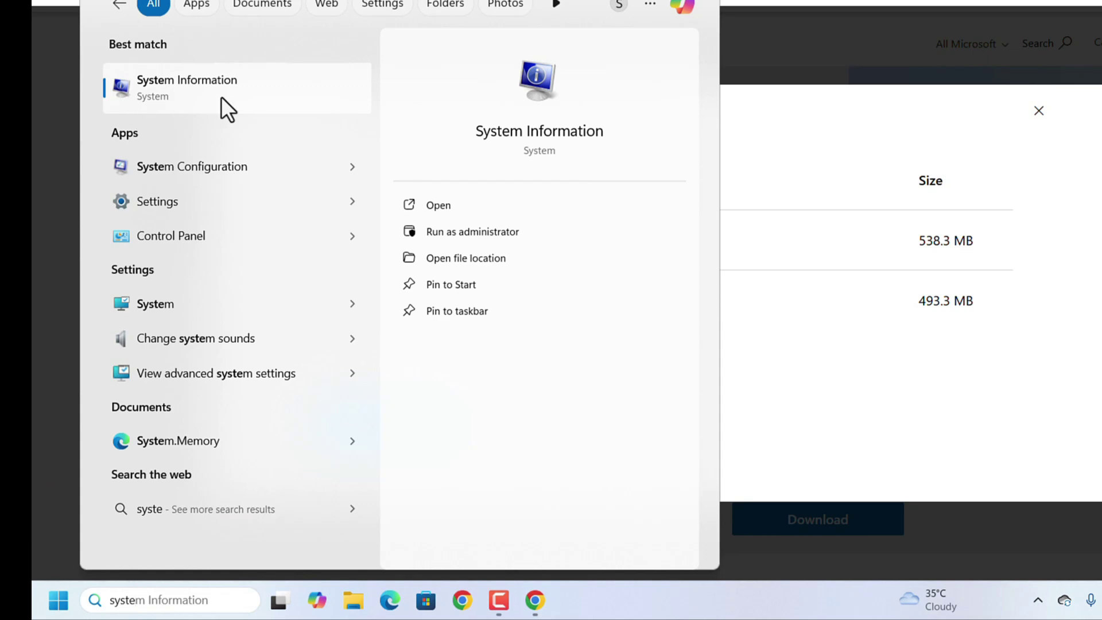
{"action": "left_click", "coordinate": [224, 104]}
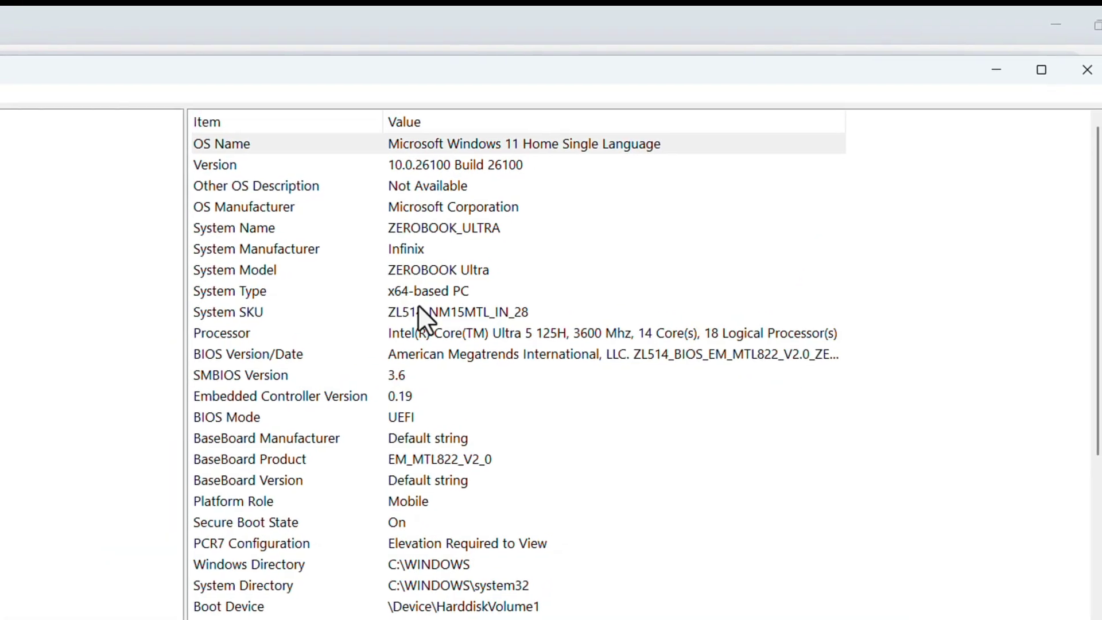
{"action": "left_click", "coordinate": [206, 294]}
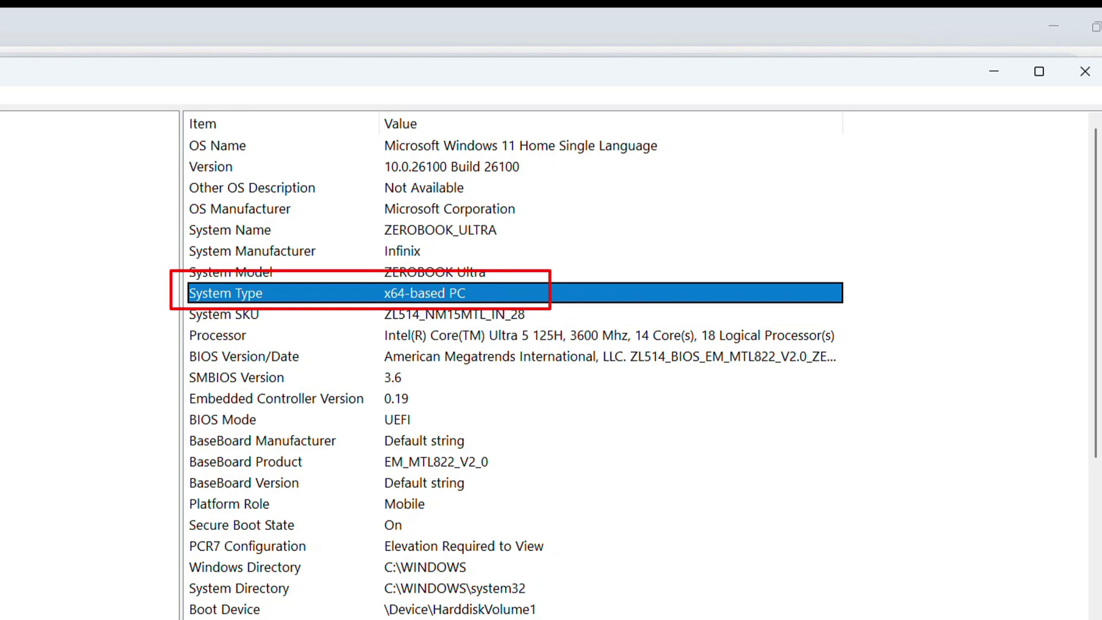
{"action": "left_click", "coordinate": [1085, 72]}
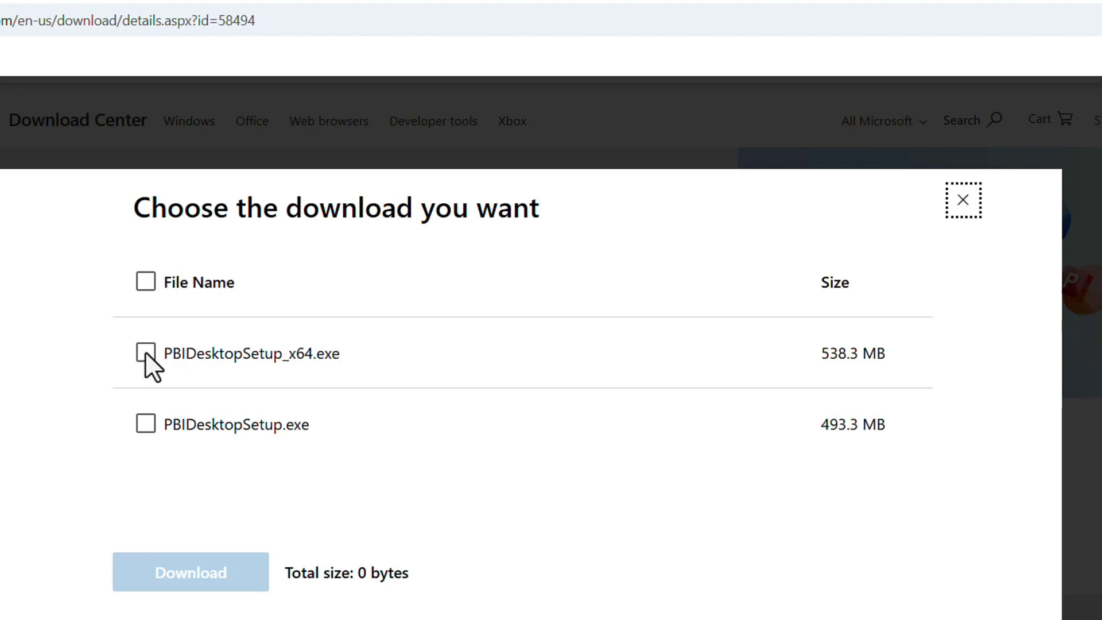
Download the 538.3 MB PBIDesktopSetup_x64.exe installer and bring up the recent downloads list
{"action": "left_click", "coordinate": [145, 352]}
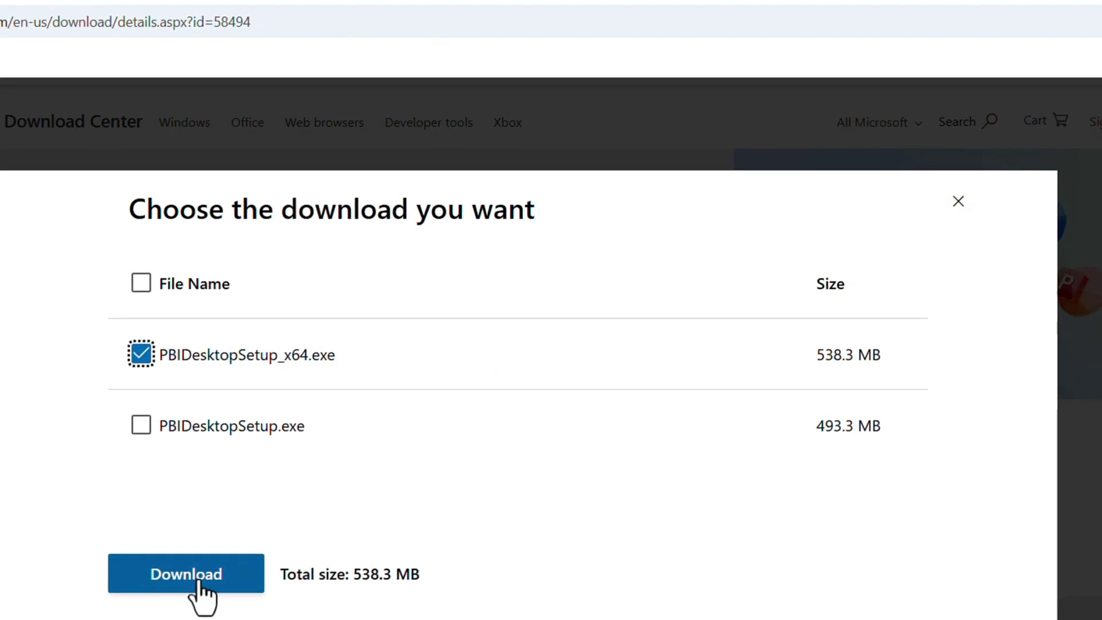
{"action": "left_click", "coordinate": [162, 594]}
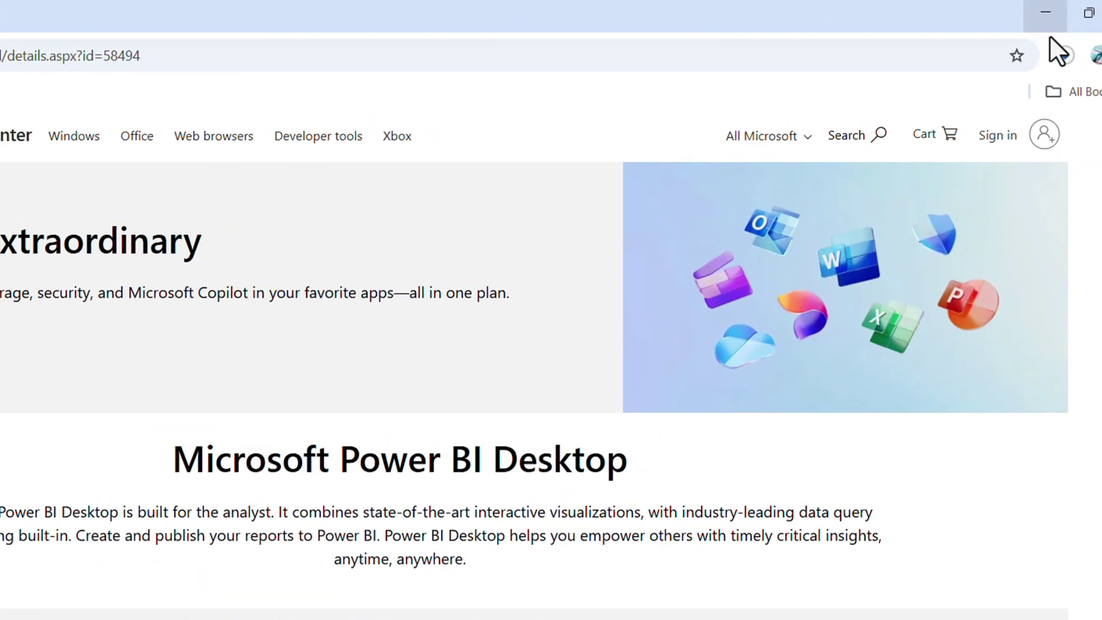
{"action": "left_click", "coordinate": [1060, 51]}
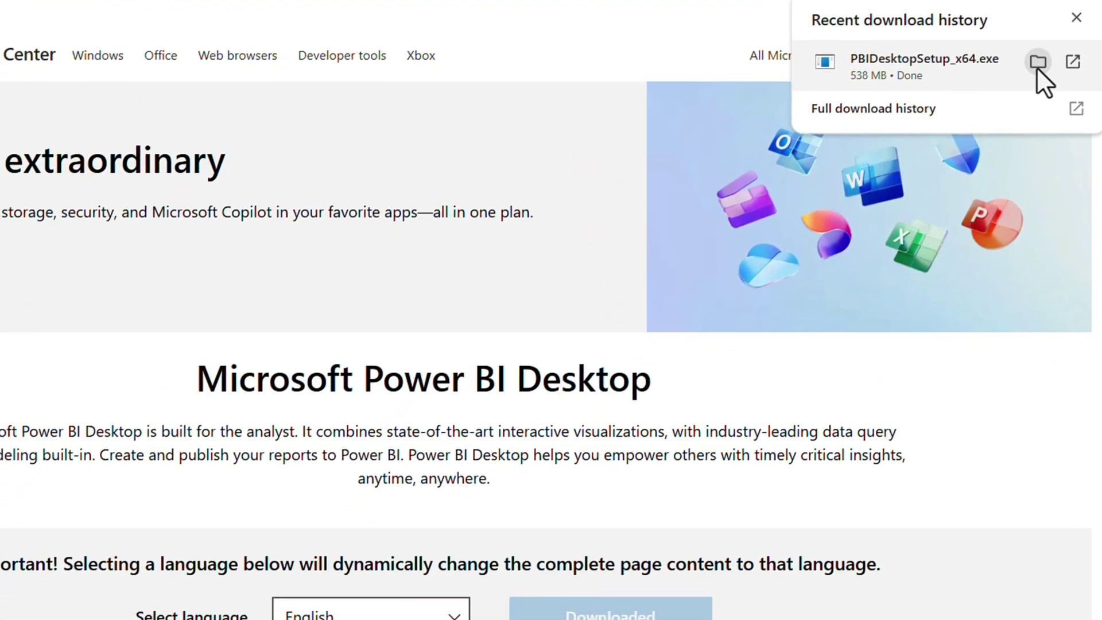
Run PBIDesktopSetup_x64 from the Downloads folder, choose English as the setup language and continue
{"action": "left_click", "coordinate": [938, 156]}
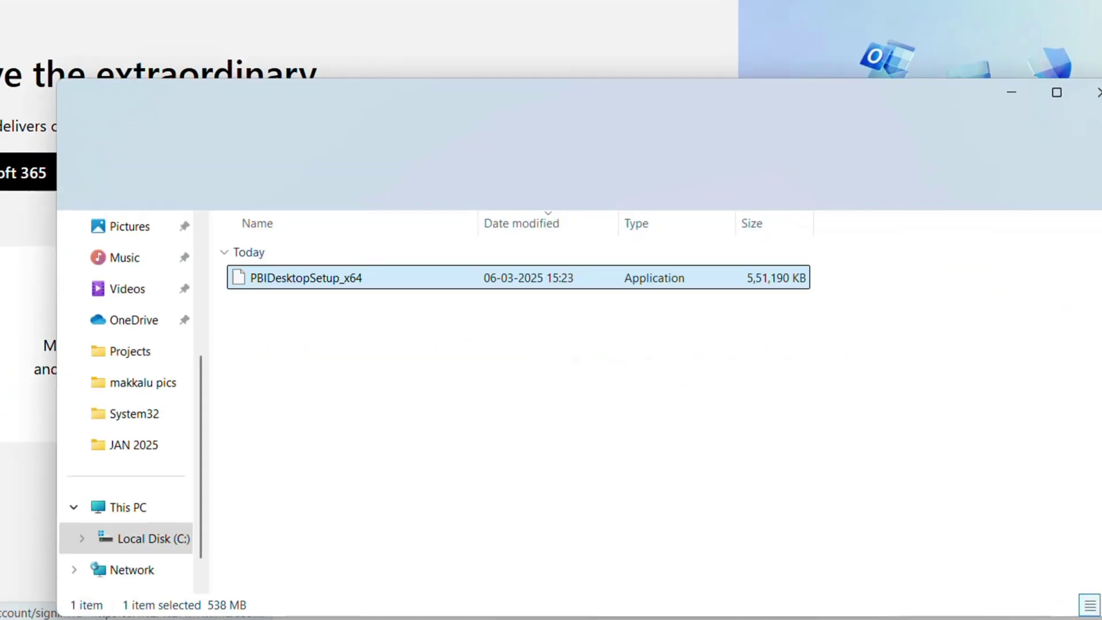
{"action": "double_click", "coordinate": [302, 273]}
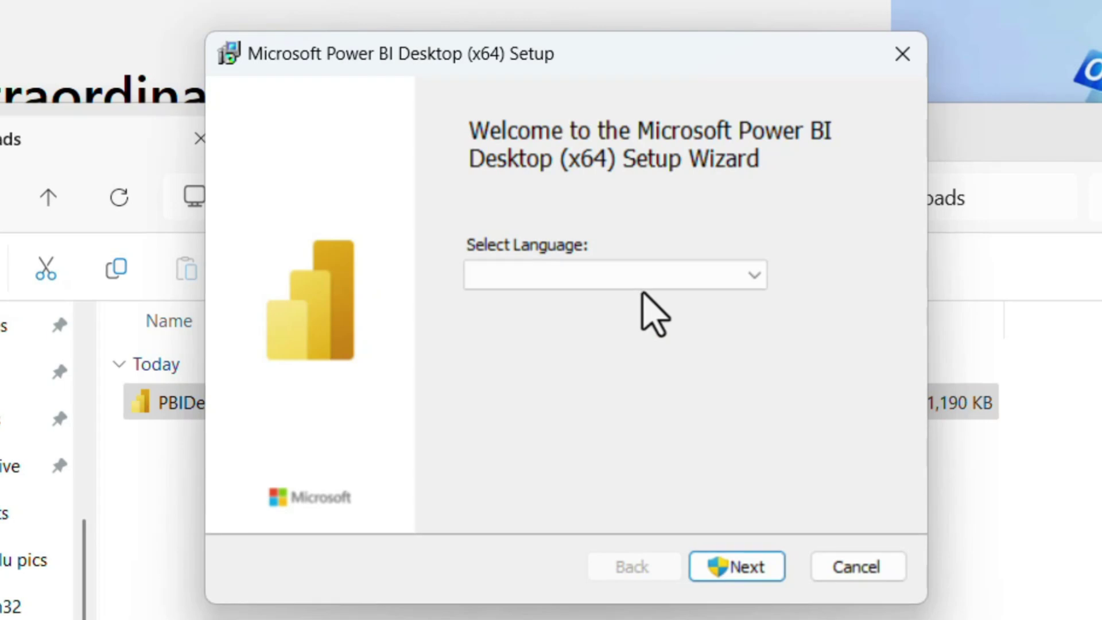
{"action": "left_click", "coordinate": [643, 286]}
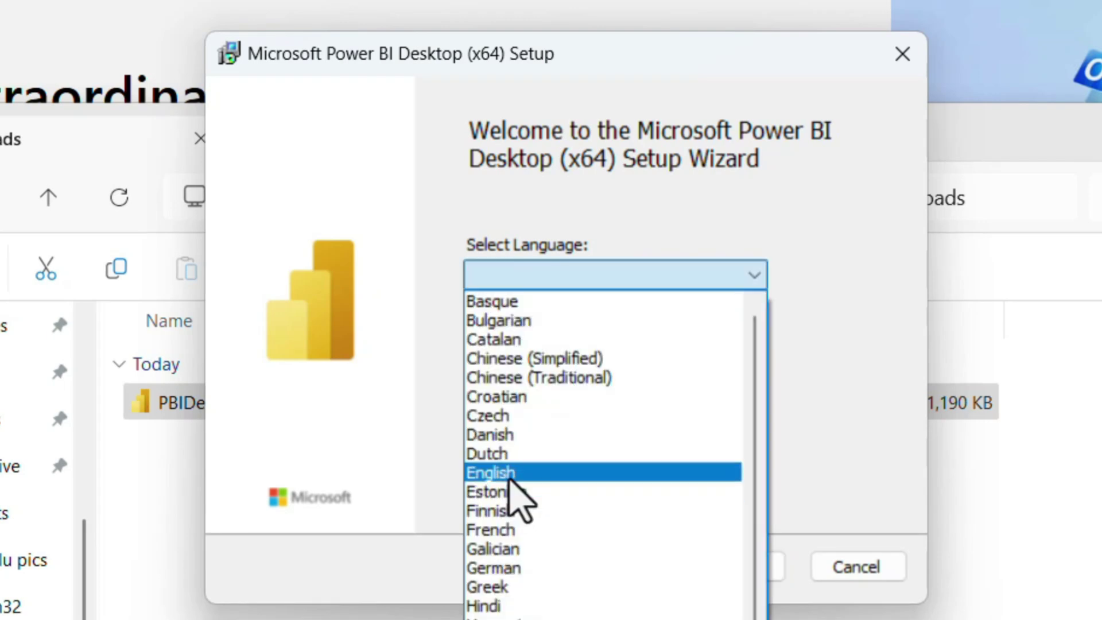
{"action": "left_click", "coordinate": [515, 468]}
{"action": "left_click", "coordinate": [743, 568]}
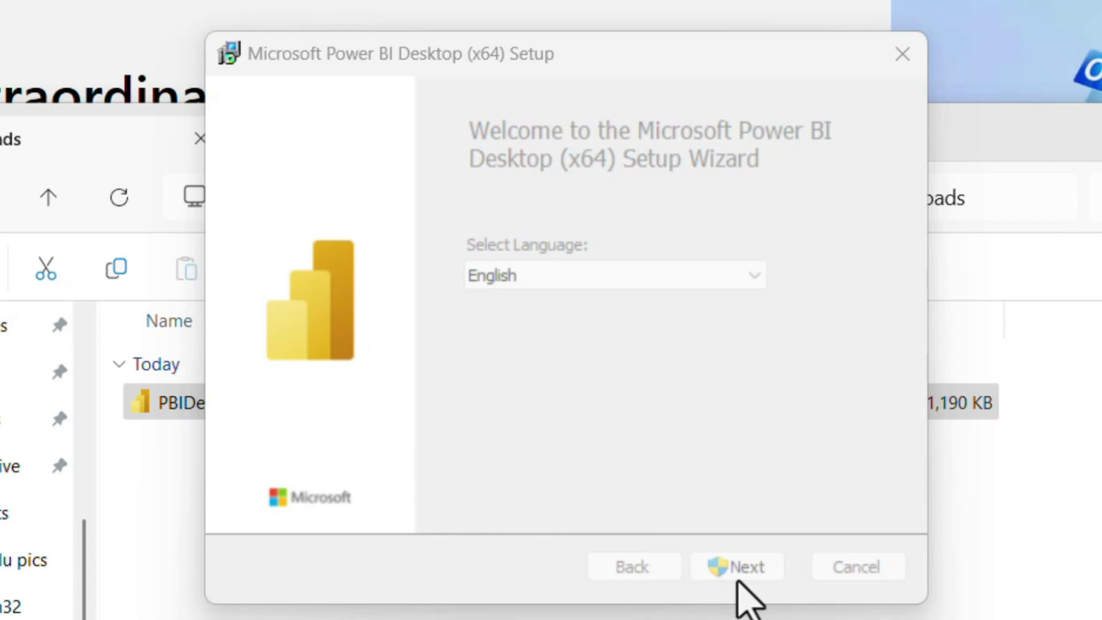
Accept the license, keep the default install folder and desktop shortcut, install, and finish
{"action": "left_click", "coordinate": [746, 574]}
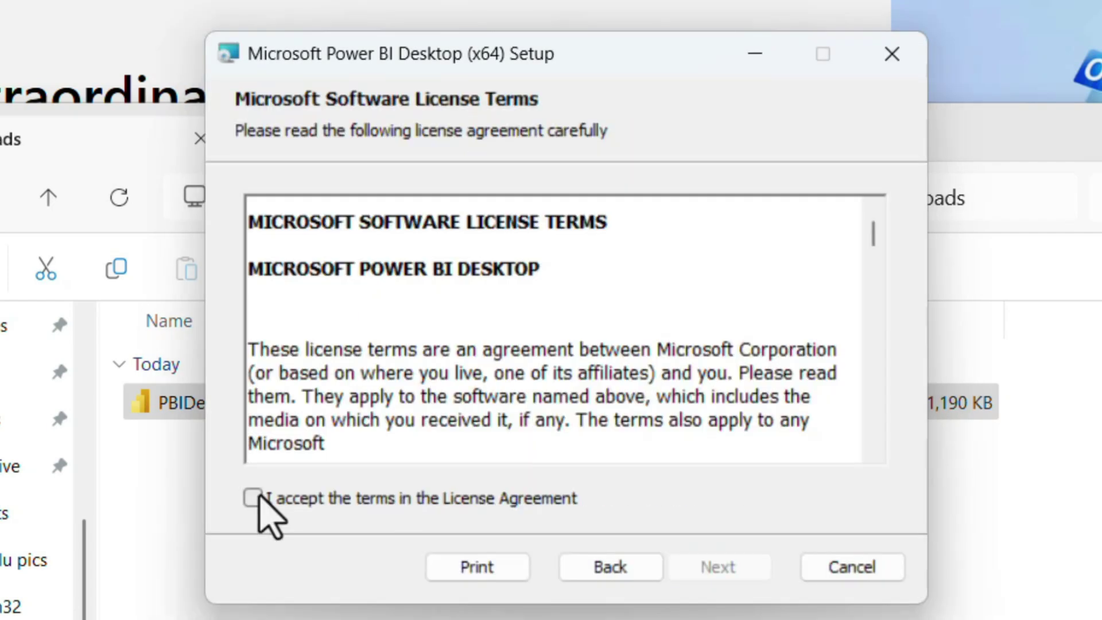
{"action": "left_click", "coordinate": [253, 498]}
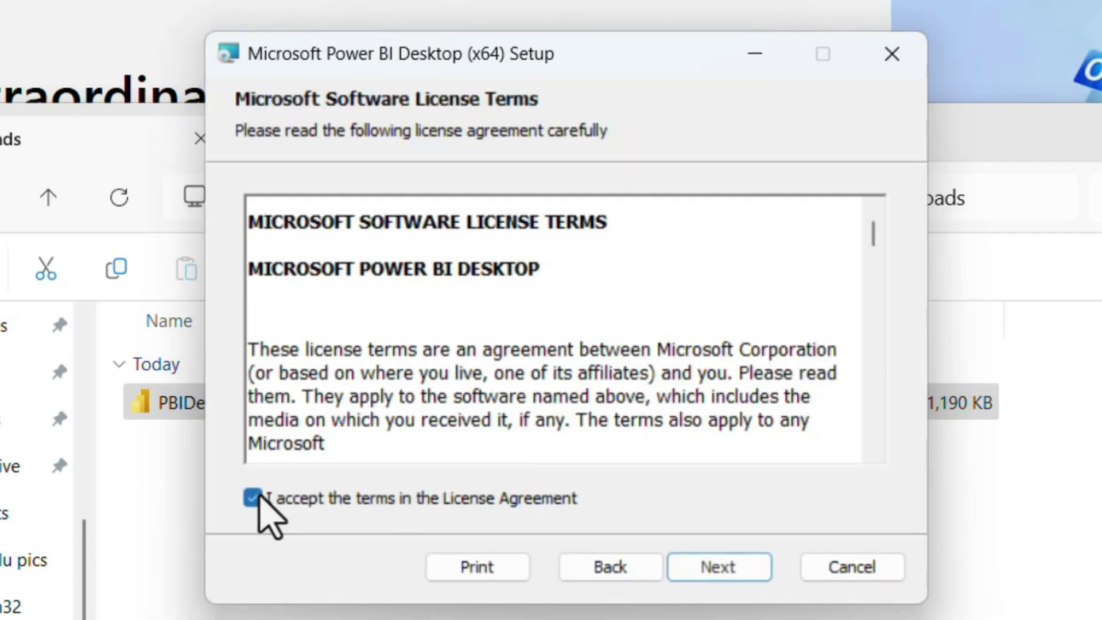
{"action": "left_click", "coordinate": [733, 568]}
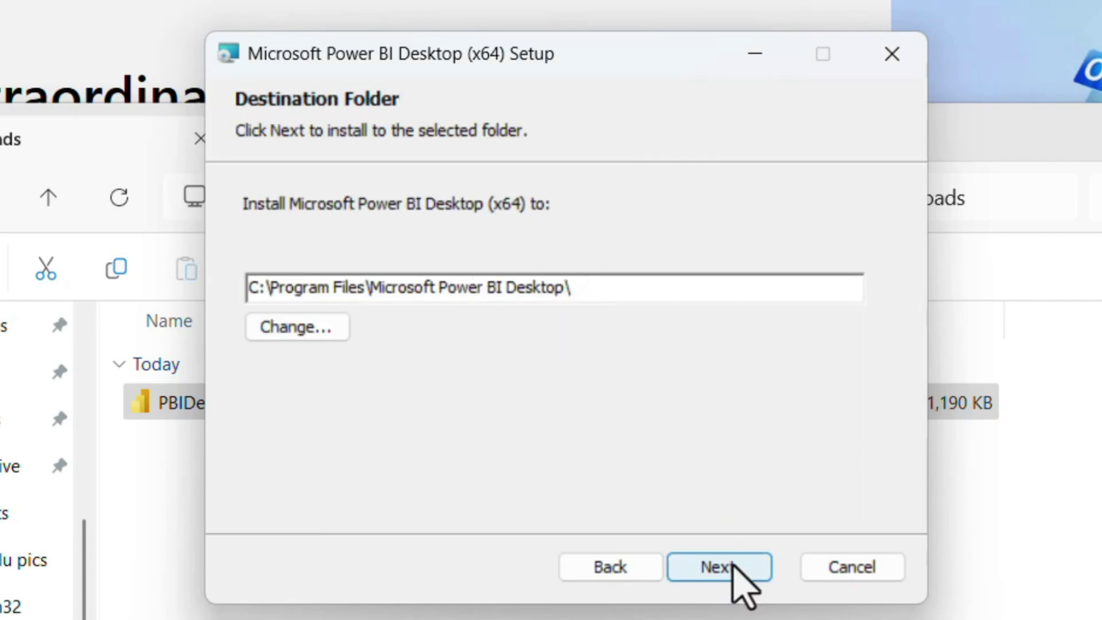
{"action": "left_click", "coordinate": [733, 569]}
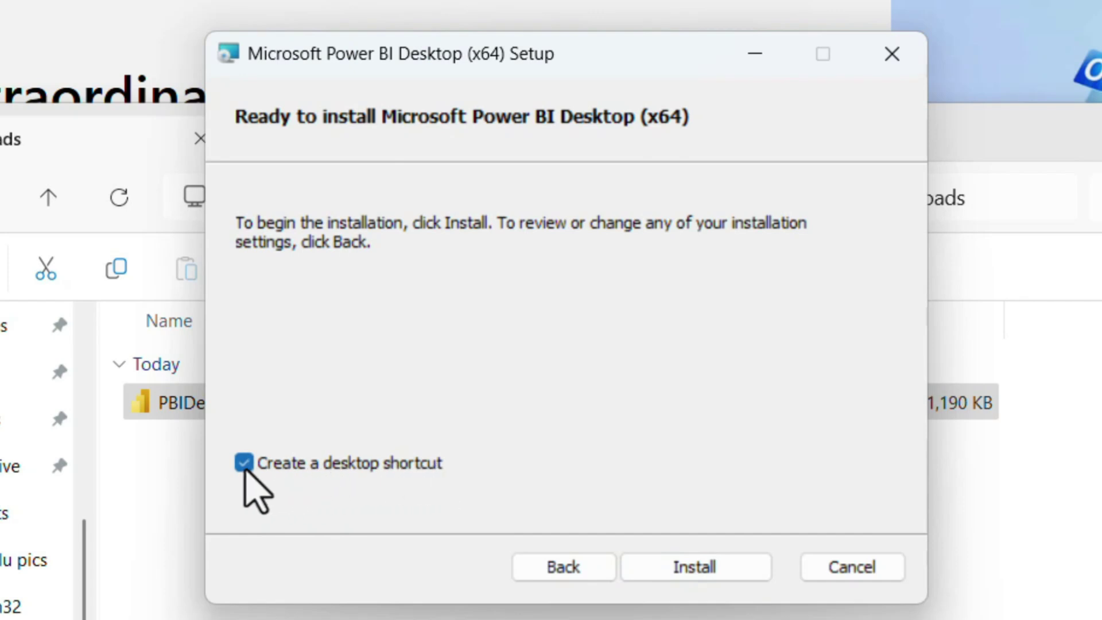
{"action": "left_click", "coordinate": [740, 578]}
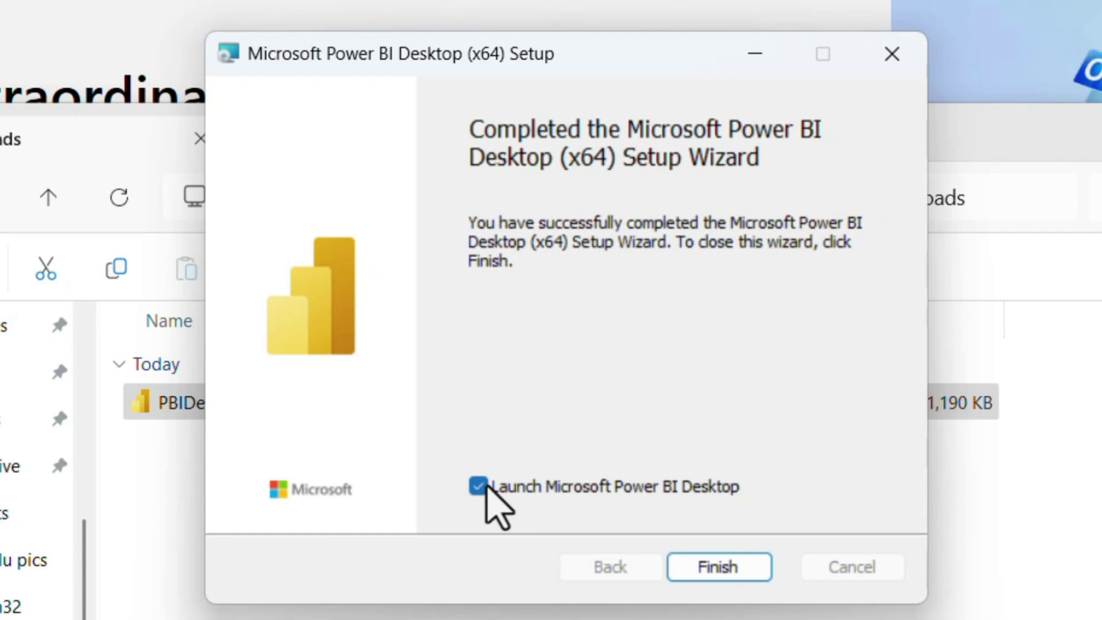
{"action": "left_click", "coordinate": [718, 569]}
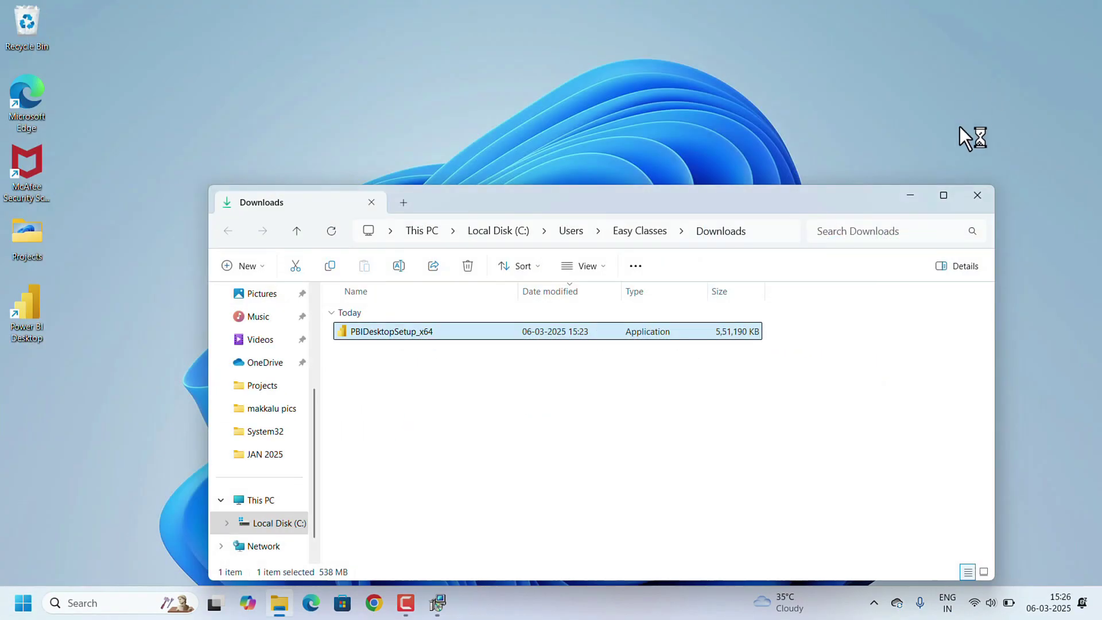
Close the File Explorer Downloads window to reveal the desktop
{"action": "left_click", "coordinate": [978, 196]}
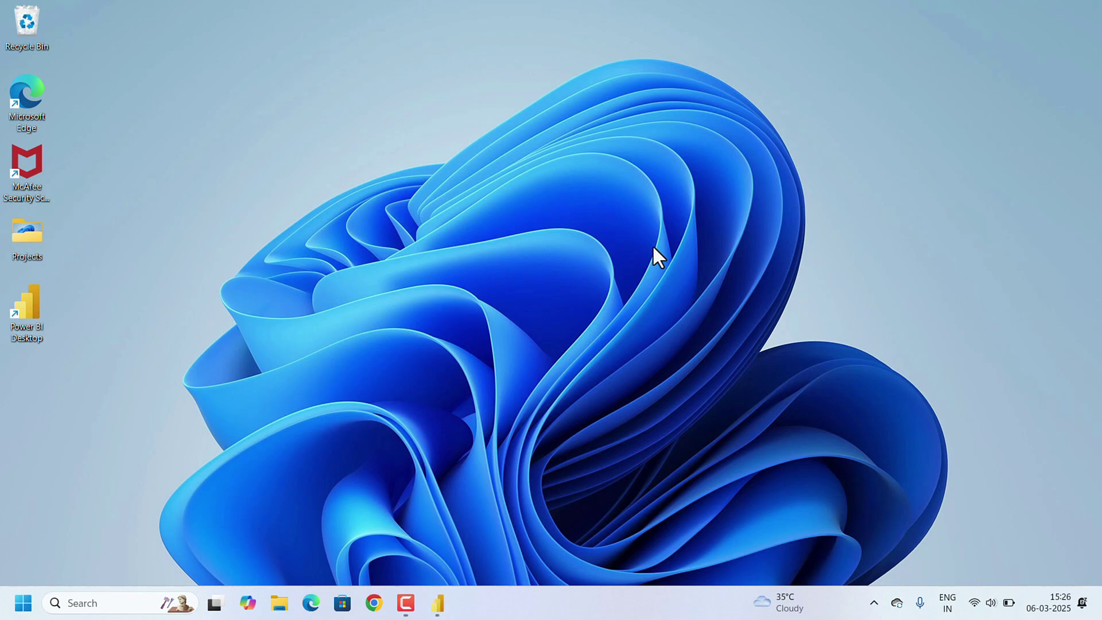